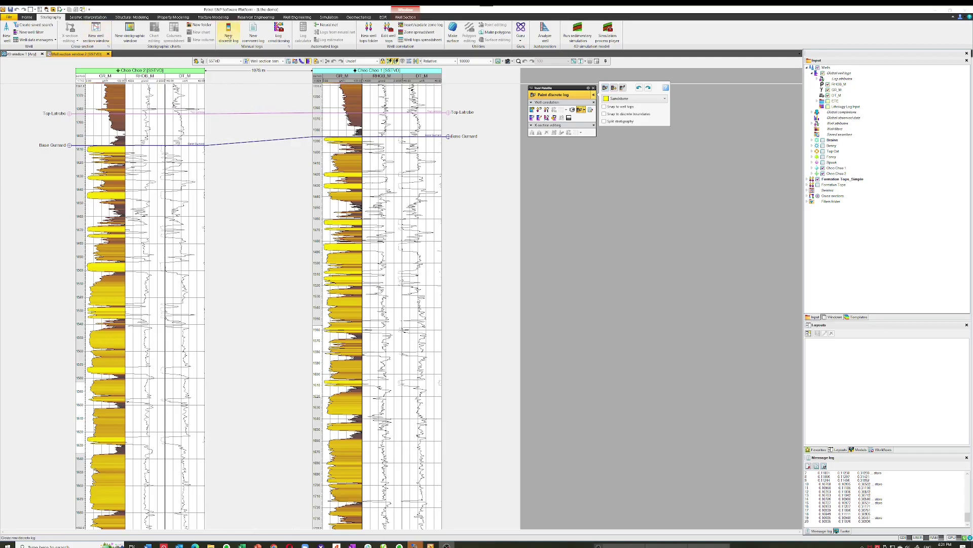
Create a new discrete log, Lithology Log 1, based on the Lithology Log template.
left_click(228, 35)
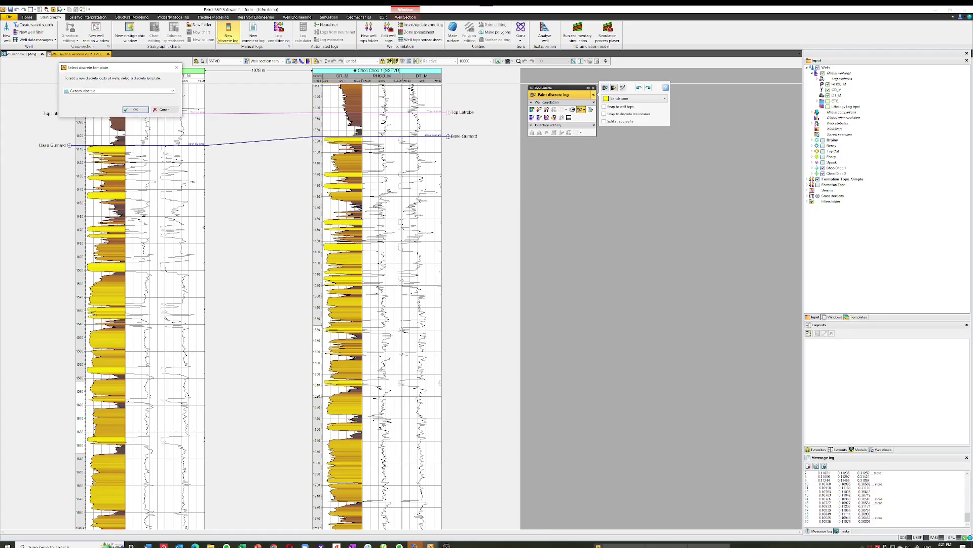
left_click(144, 92)
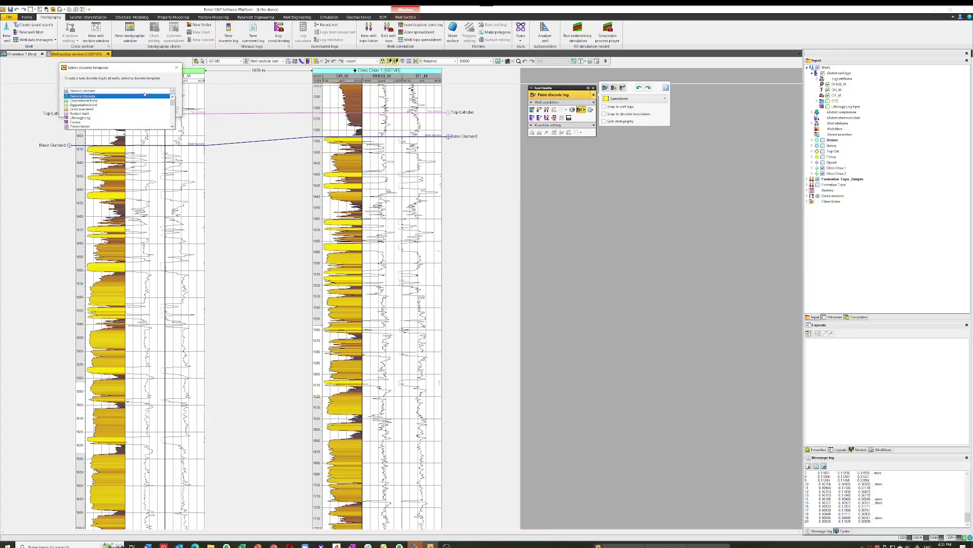
left_click(98, 119)
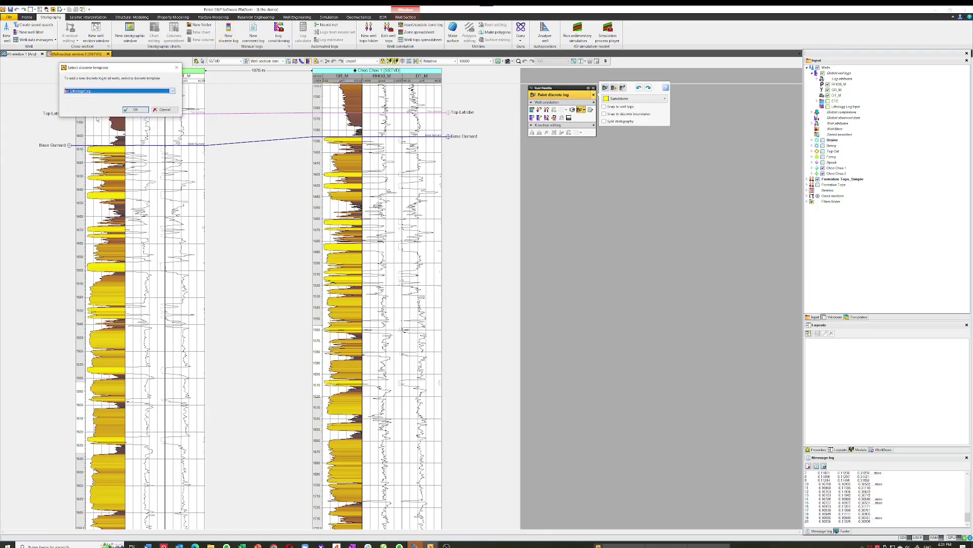
left_click(136, 110)
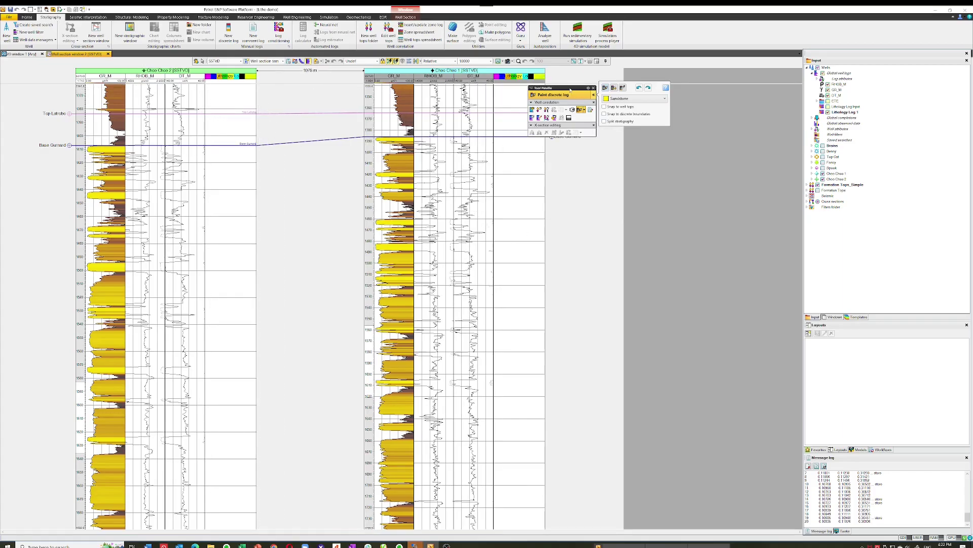
Move the Tool Palette aside and paint a first interval near 1400–1420 m in Choo Choo 1's lithology track.
left_click_drag(570, 88, 605, 89)
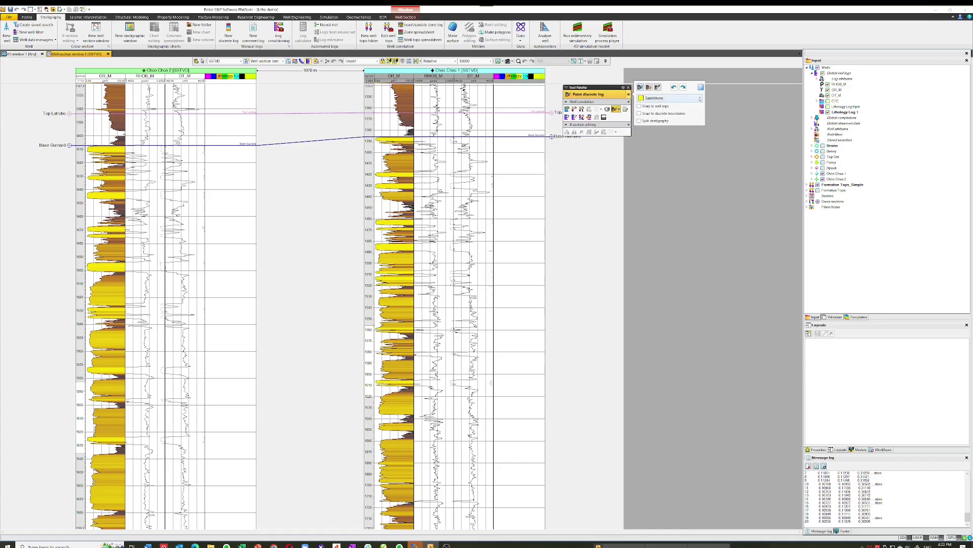
left_click(700, 99)
left_click(700, 99)
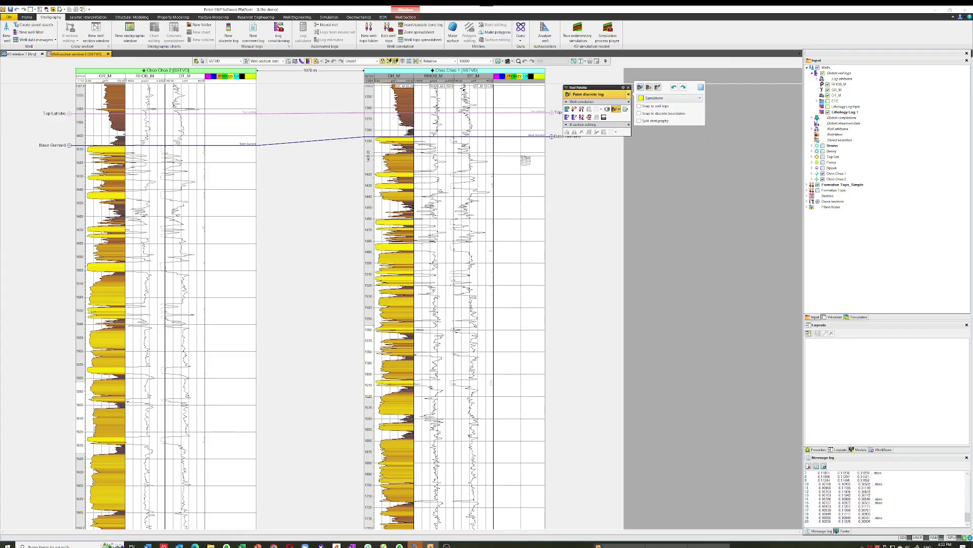
left_click_drag(526, 160, 528, 172)
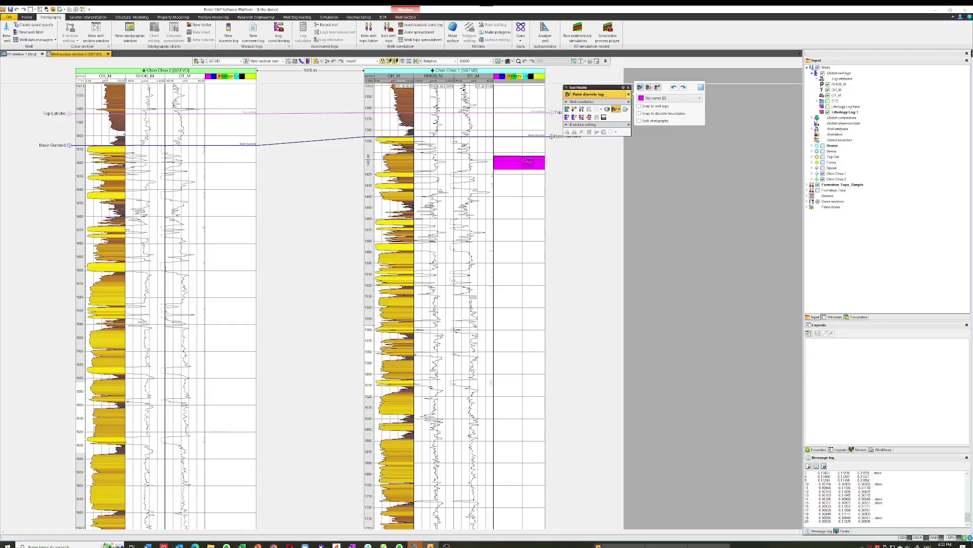
Repaint the magenta interval near 1400–1420 m as Sandstone.
right_click(525, 148)
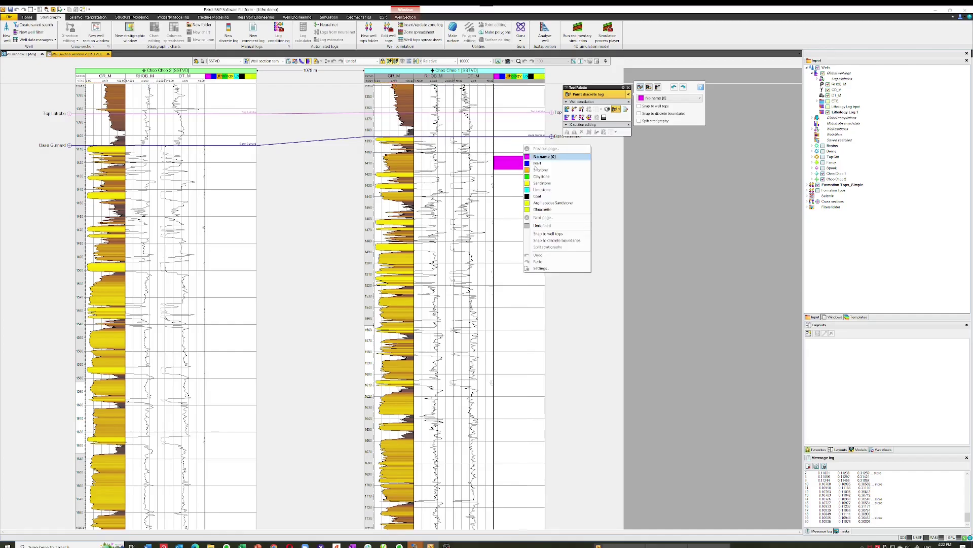
left_click(539, 183)
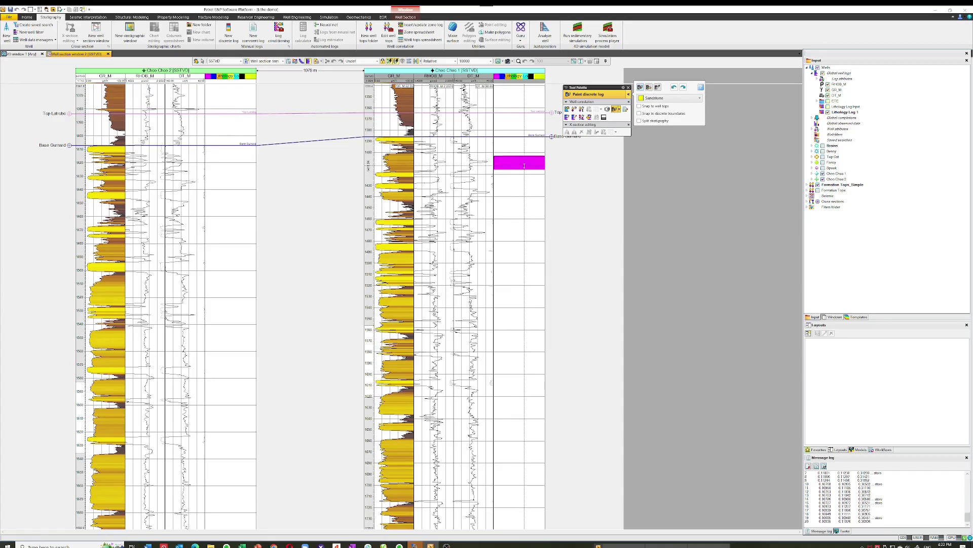
left_click_drag(523, 156, 525, 174)
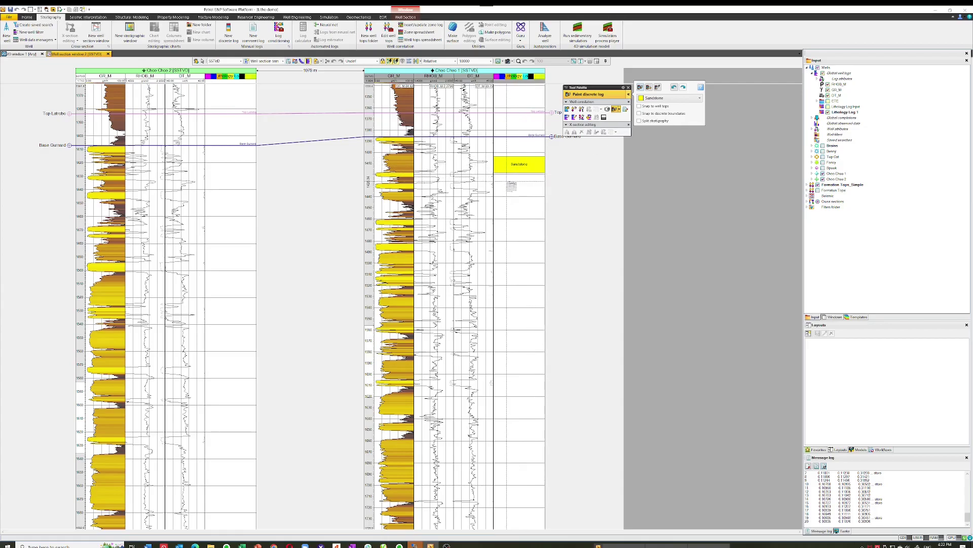
Paint additional Sandstone beds near 1490 m and 1540 m.
right_click(504, 184)
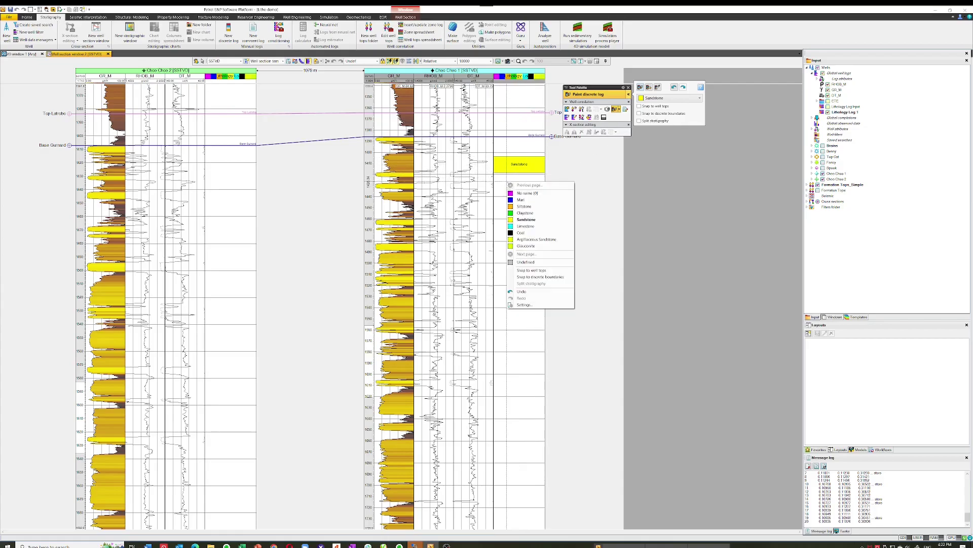
left_click(526, 219)
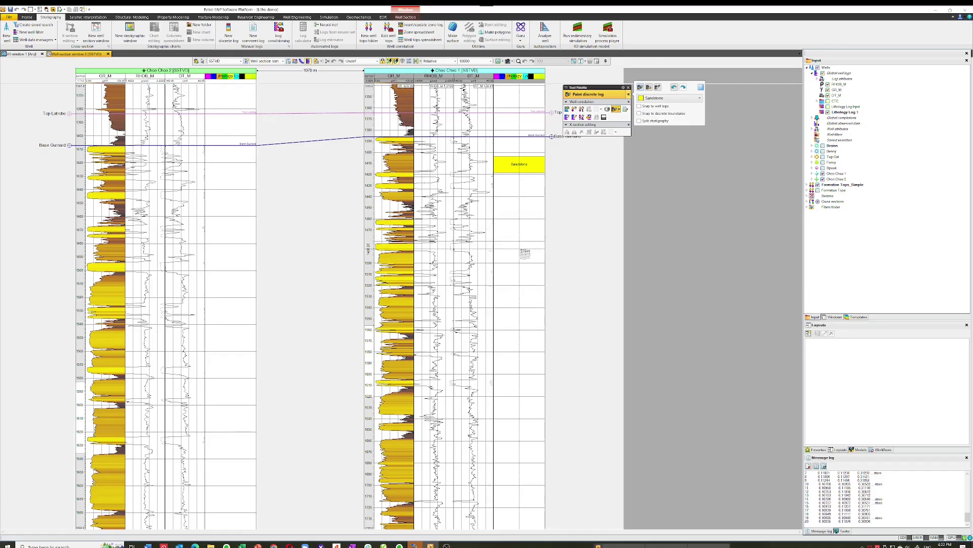
left_click(530, 260)
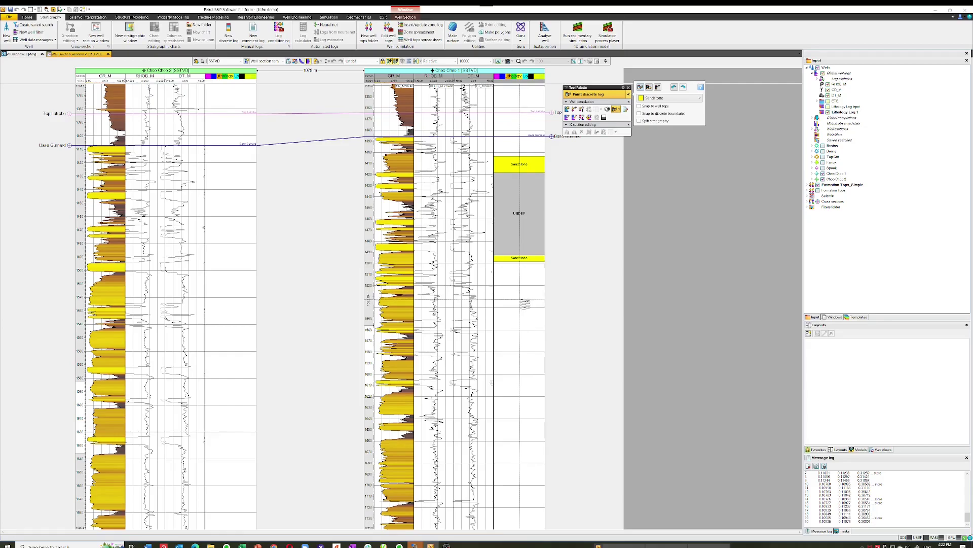
left_click(525, 303)
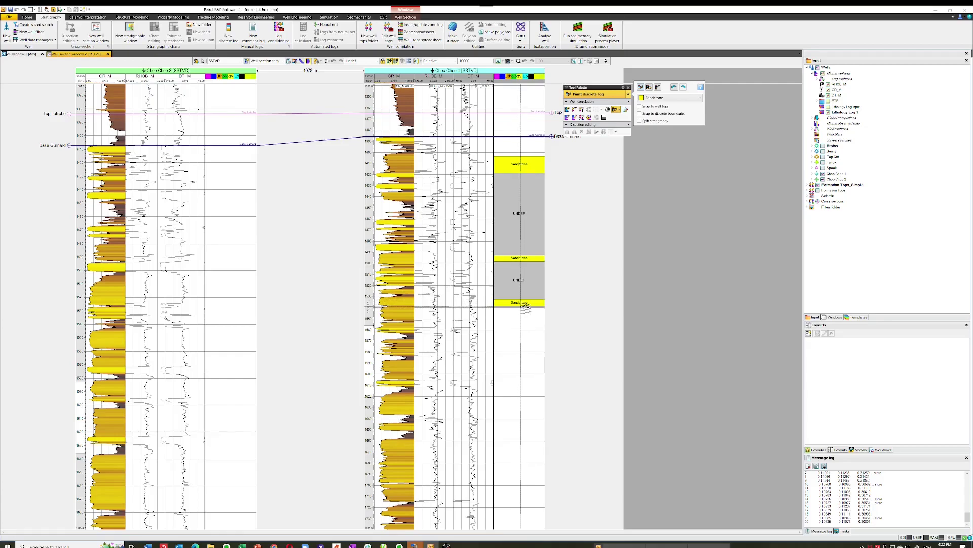
Paint two thin Coal beds near 1435 m and 1462 m.
right_click(518, 189)
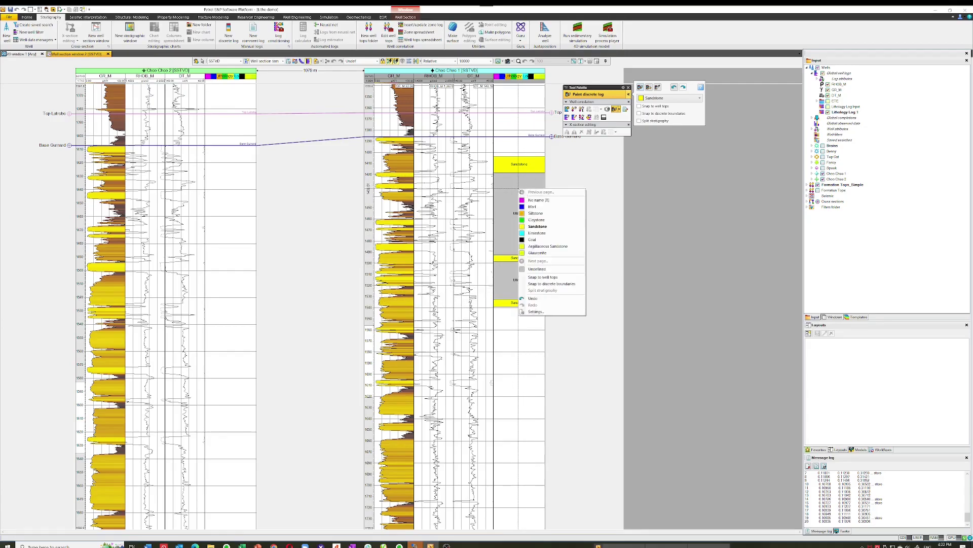
left_click(532, 240)
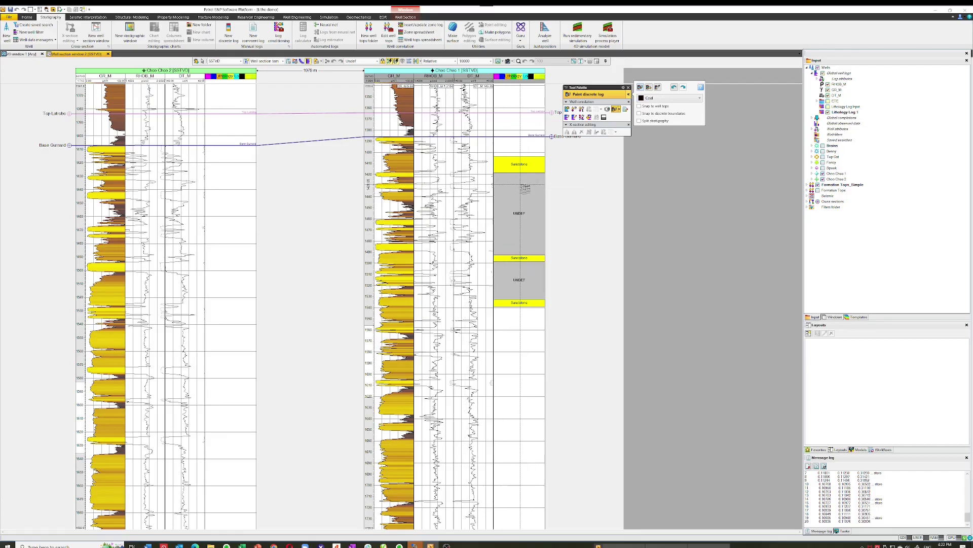
left_click(525, 187)
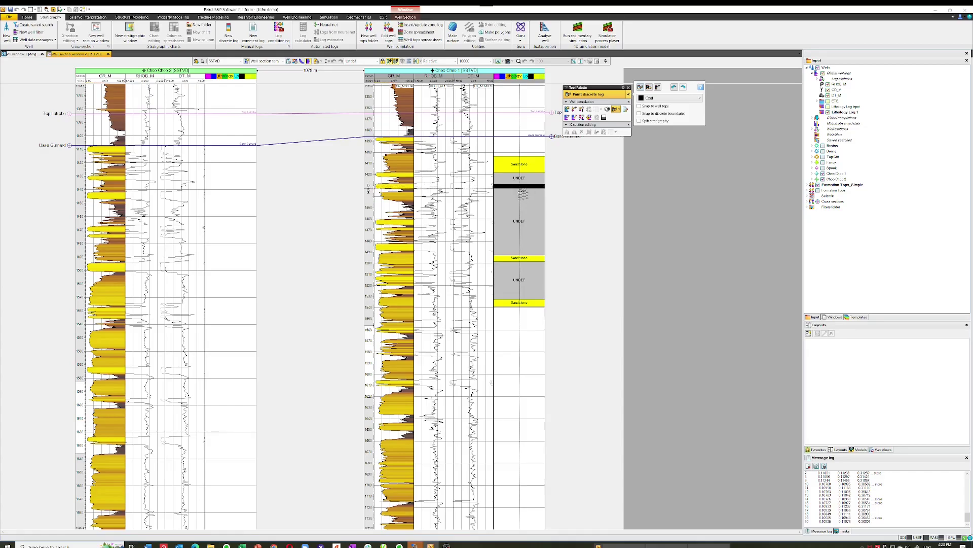
left_click(516, 222)
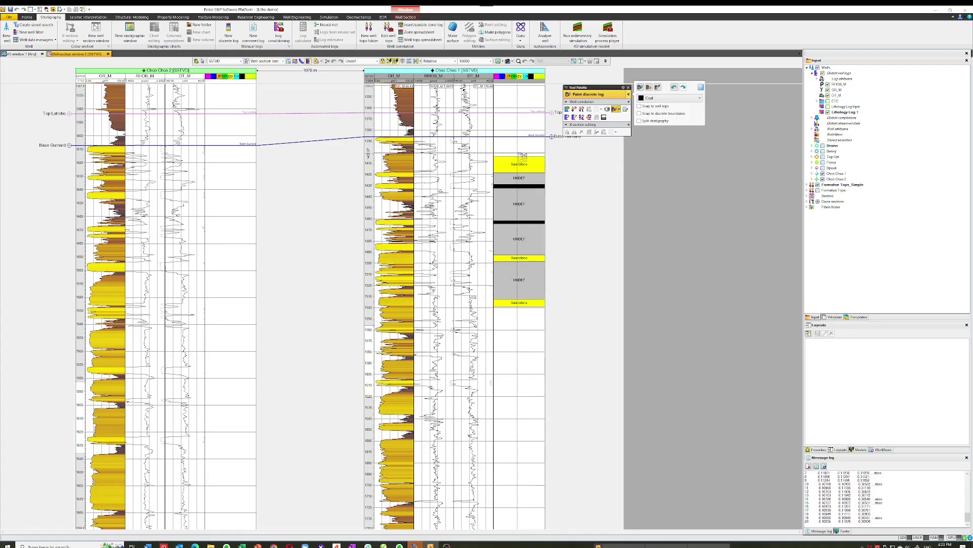
Paint thin Claystone bands near the top and lower in the well.
right_click(520, 146)
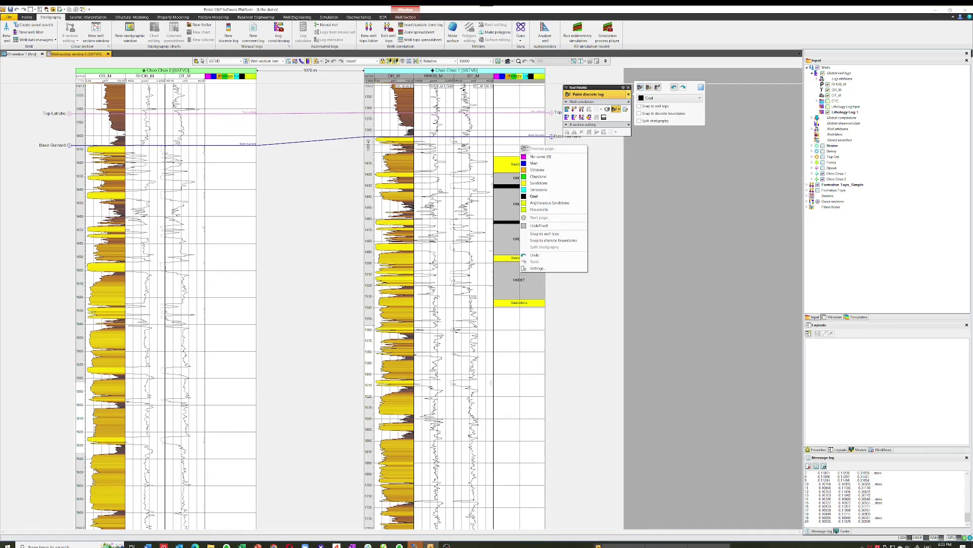
left_click(545, 178)
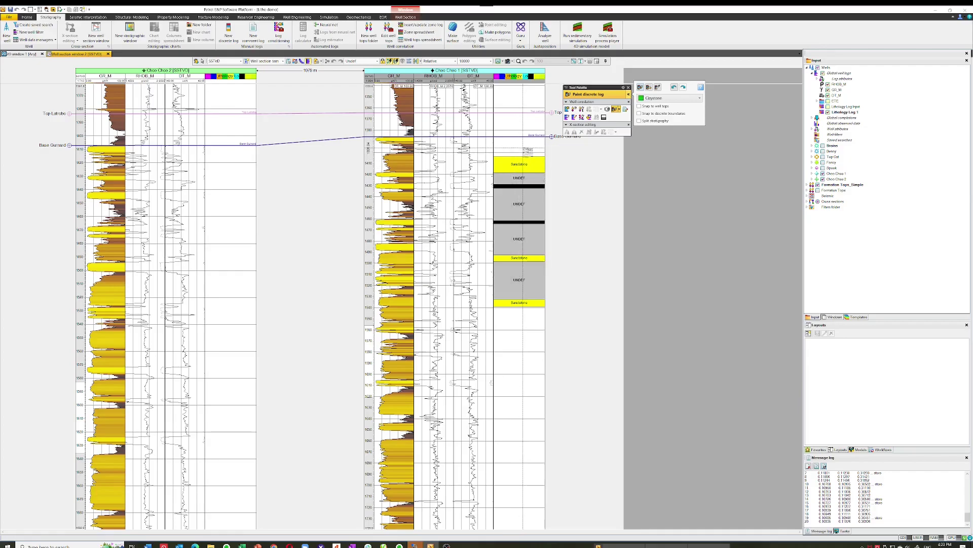
left_click(530, 148)
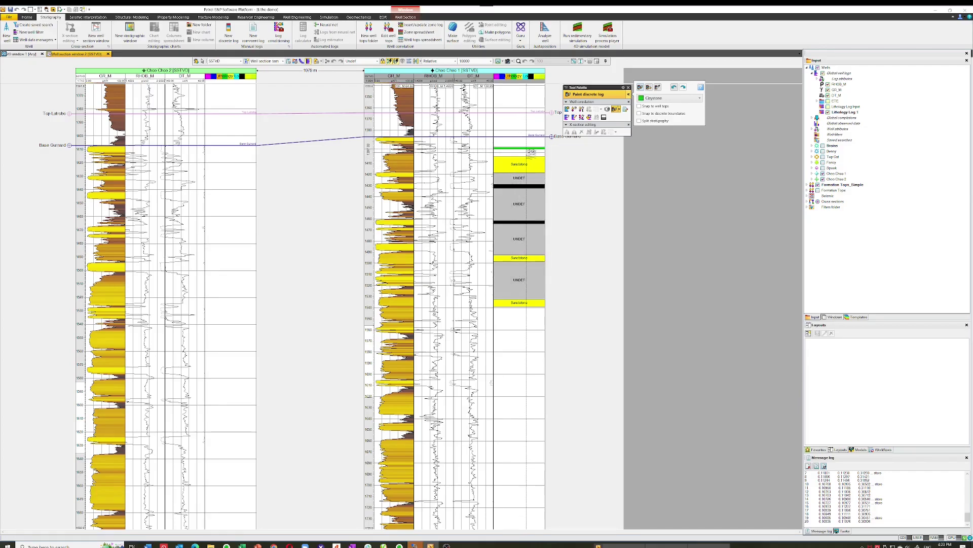
left_click(531, 148)
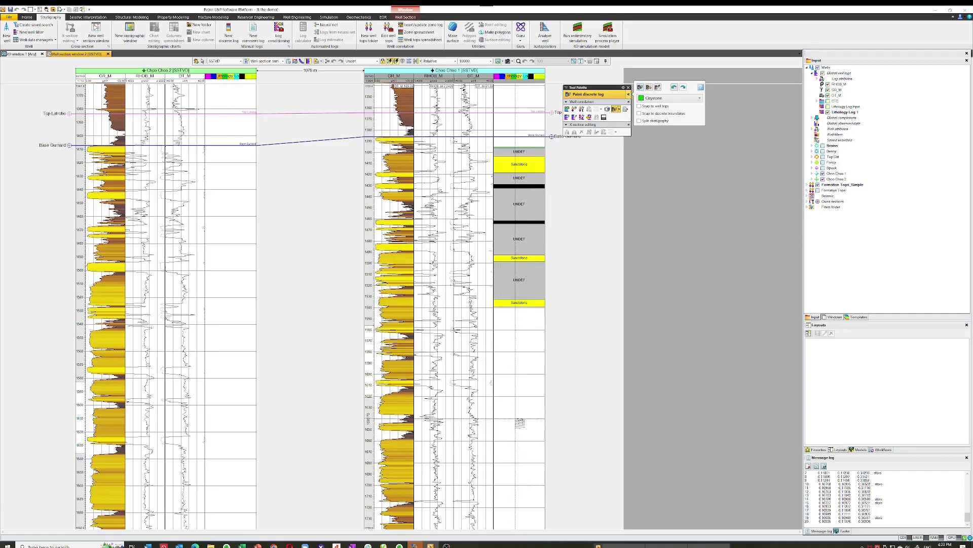
left_click(520, 419)
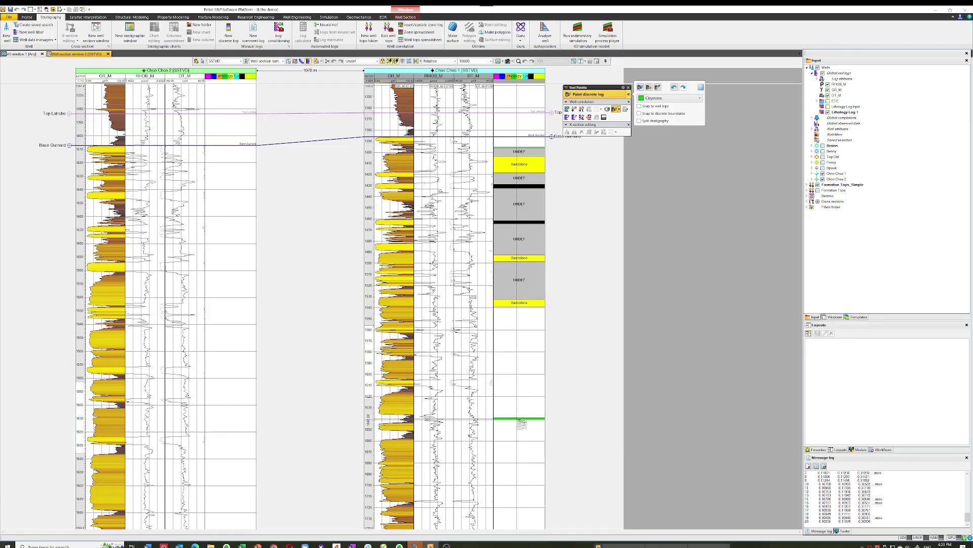
Paint a thin Claystone bed near 1520 m and display the Lithology Log Input track.
scroll(516, 407, "down", 1)
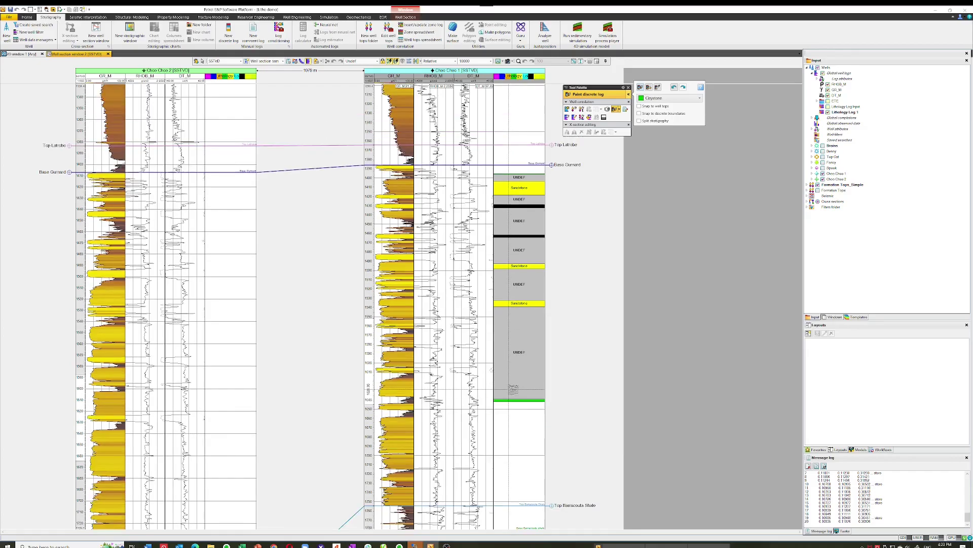
scroll(514, 389, "up", 2)
scroll(514, 390, "up", 2)
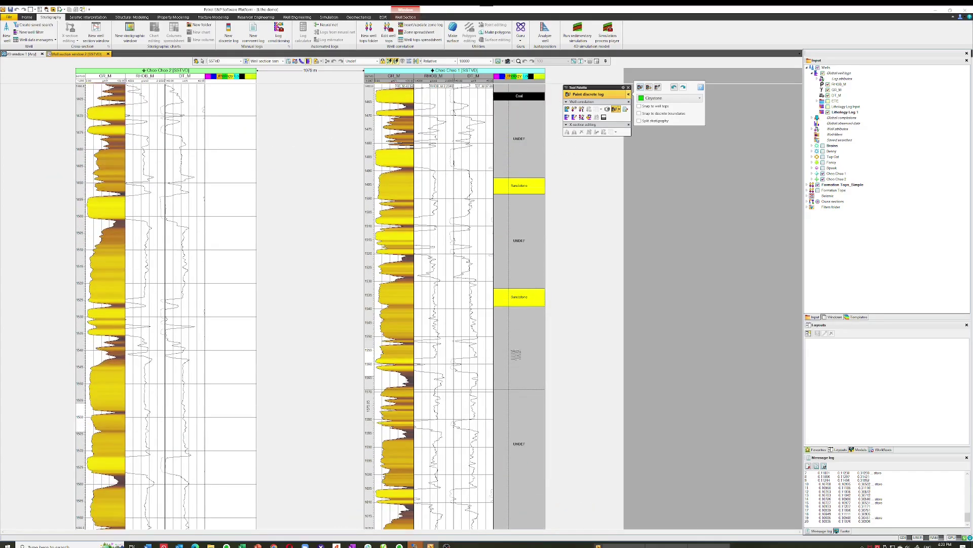
left_click(522, 259)
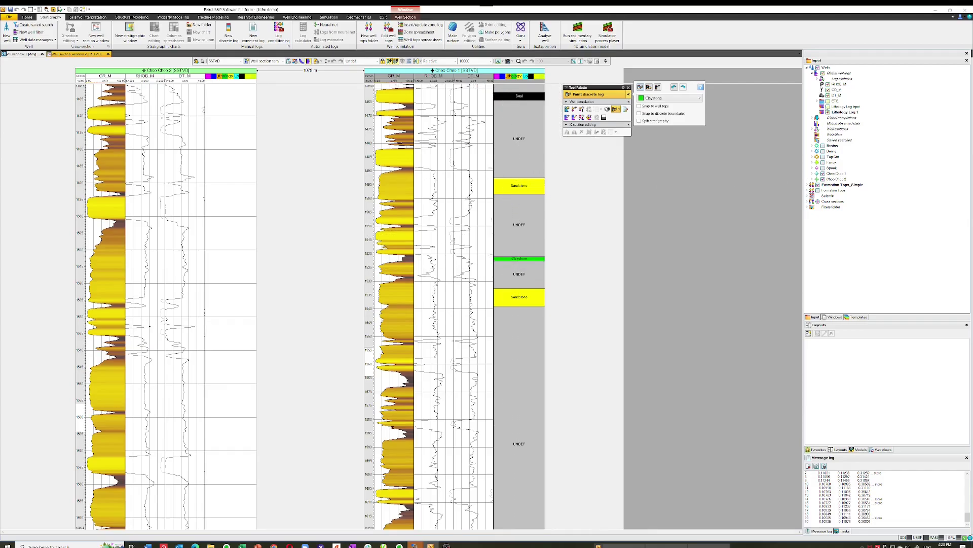
left_click(828, 107)
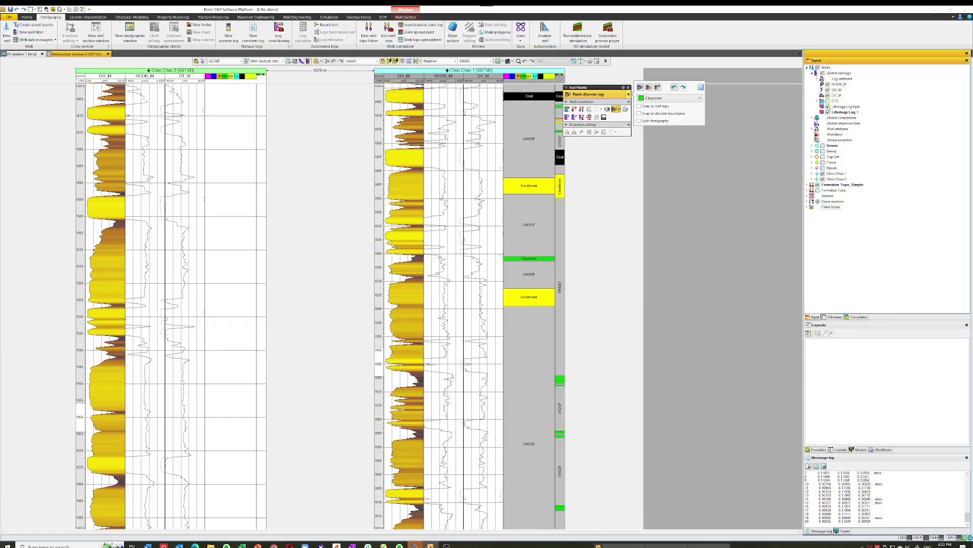
Widen the Lithology Log Input track to full width and move the Tool Palette off it.
left_click(844, 108)
left_click(569, 89)
left_click_drag(564, 139, 606, 146)
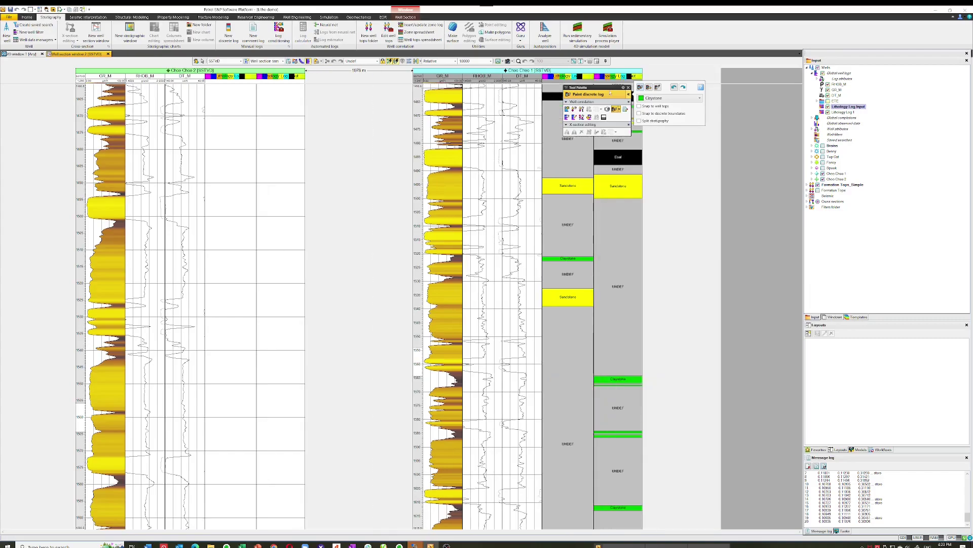
left_click_drag(610, 90, 698, 92)
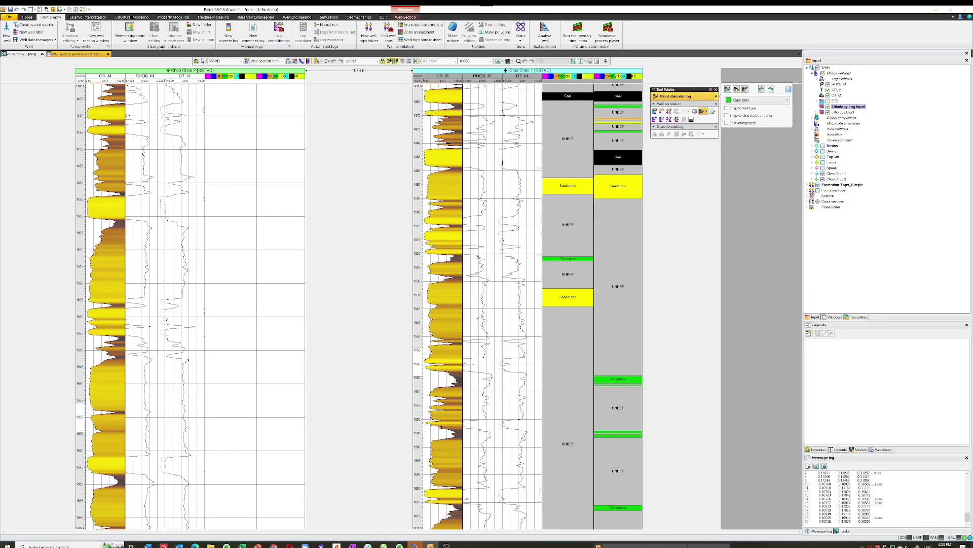
Toggle Lithology Log Input off and on to refresh its Sandstone, Coal and Claystone intervals.
left_click(828, 106)
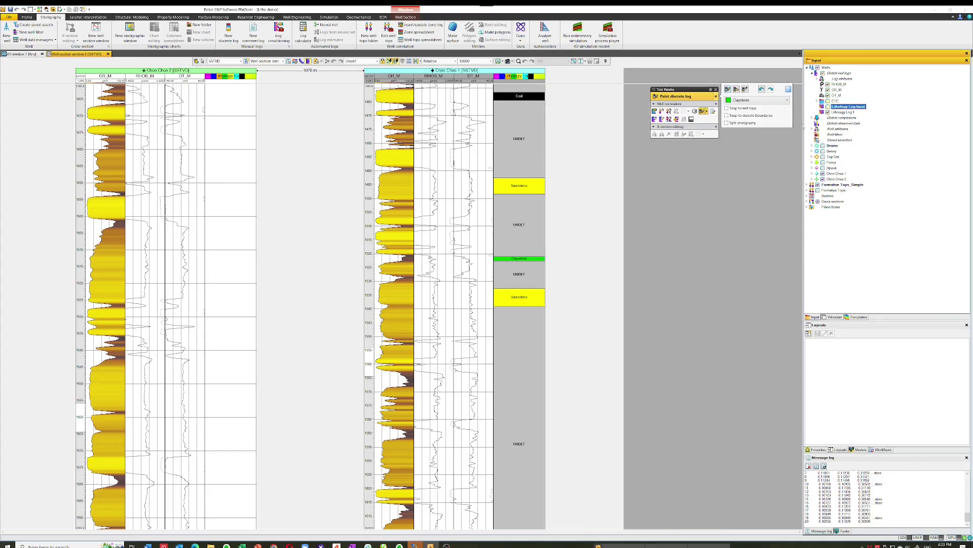
left_click(828, 106)
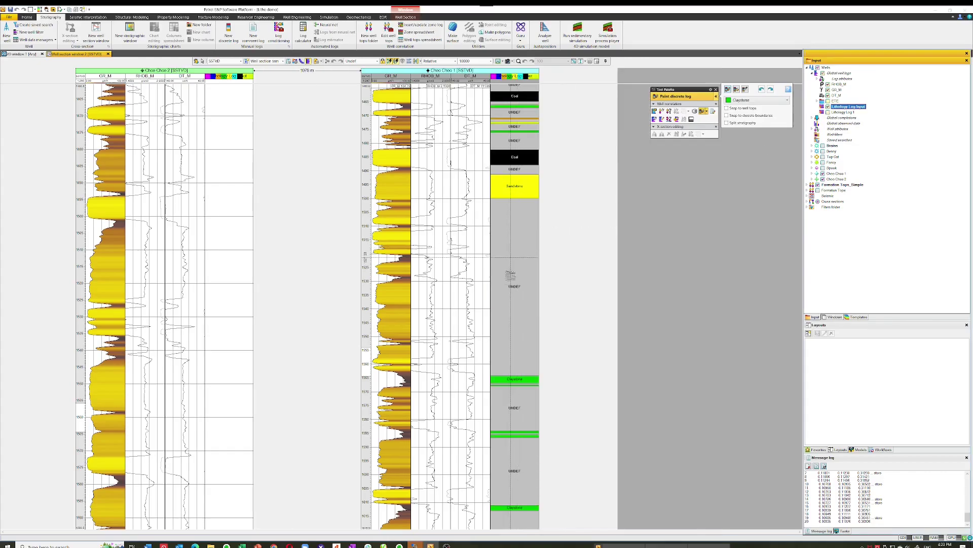
scroll(488, 294, "up", 2)
scroll(488, 294, "down", 5)
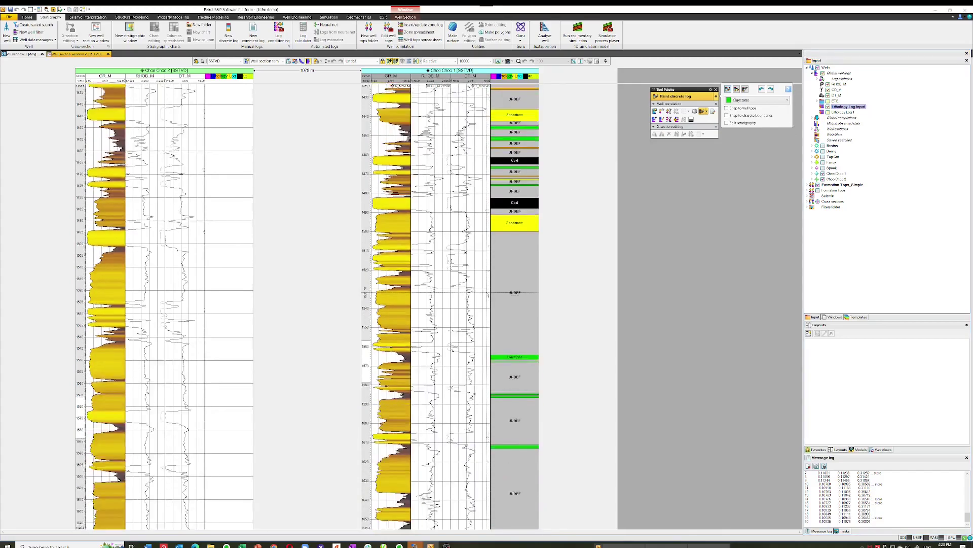
scroll(488, 294, "up", 1)
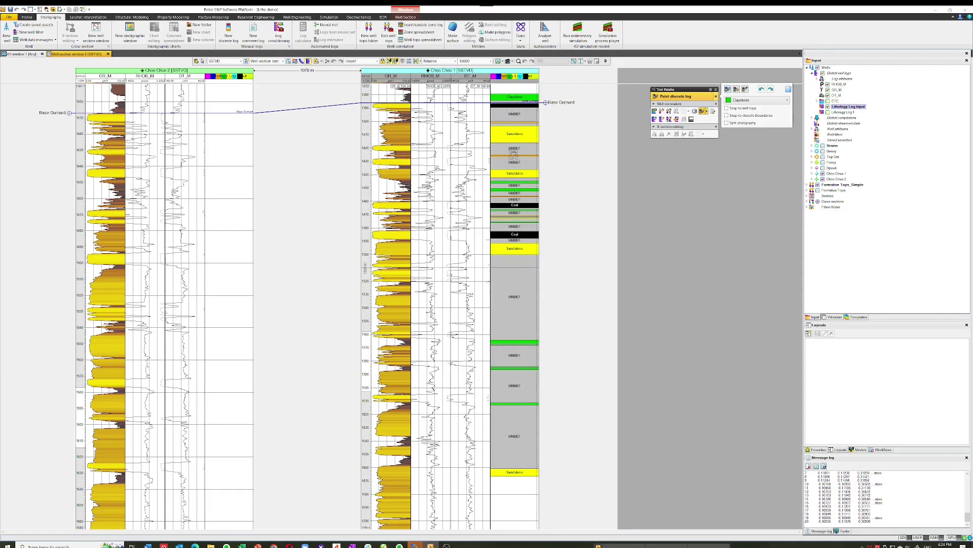
Start a neural-net model on Choo Choo 1 with RHOB_M, GR_M and DT_M as inputs.
left_click(329, 23)
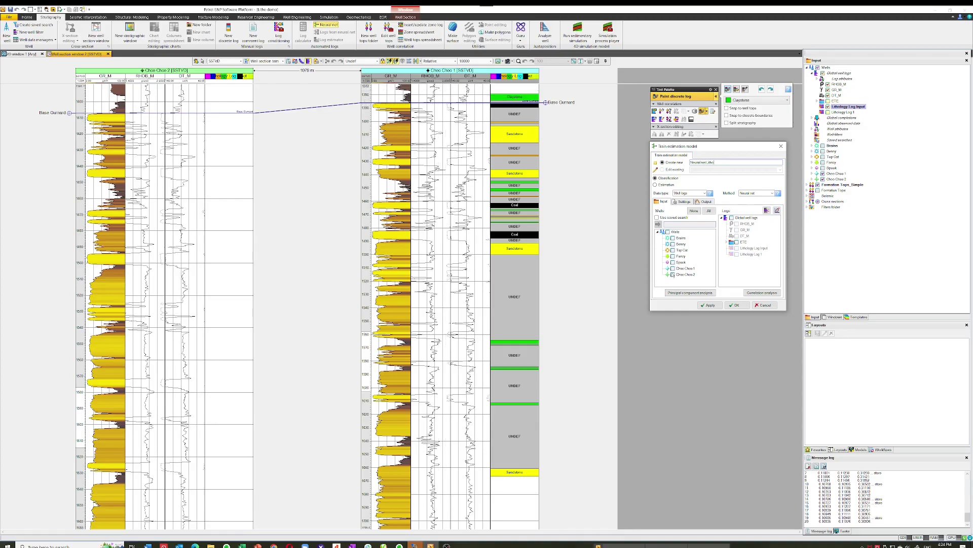
left_click(673, 269)
left_click(736, 224)
left_click(737, 230)
left_click(737, 235)
Set supervised training against Lithology Log Input and create the Neural net Litho model.
left_click(685, 202)
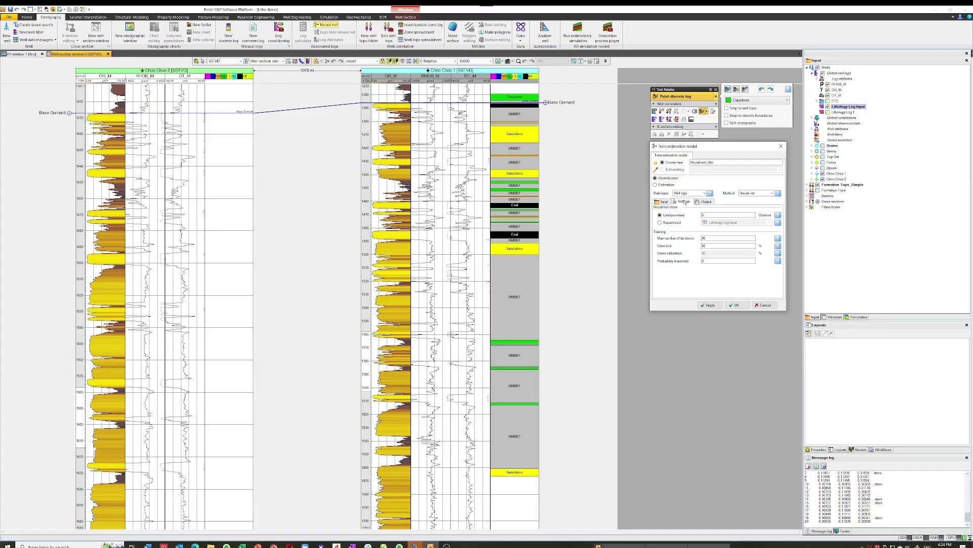
left_click(660, 223)
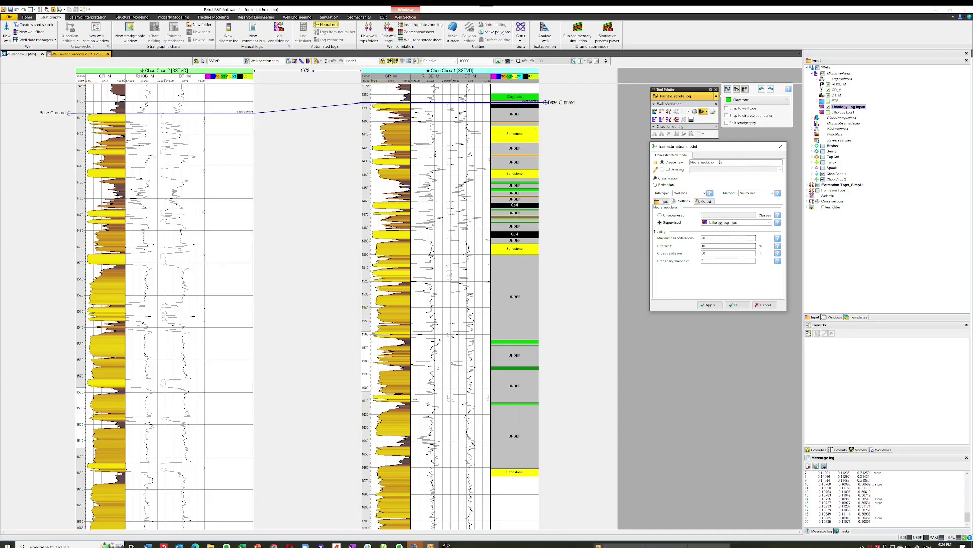
left_click(704, 201)
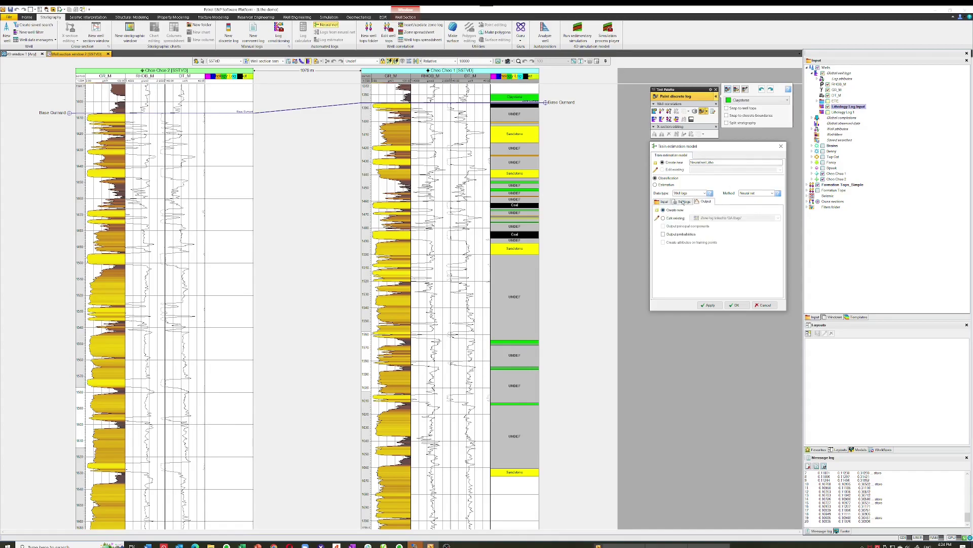
left_click(682, 202)
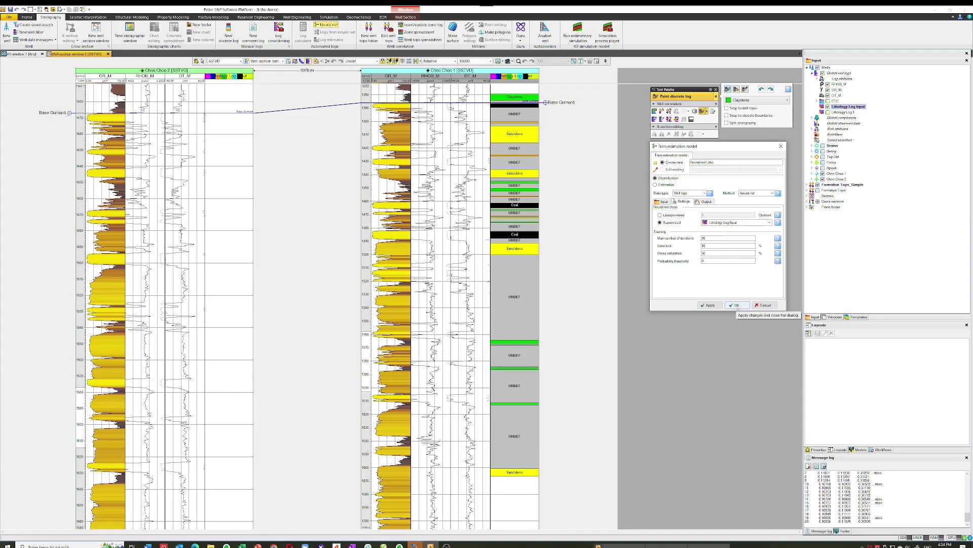
left_click(737, 305)
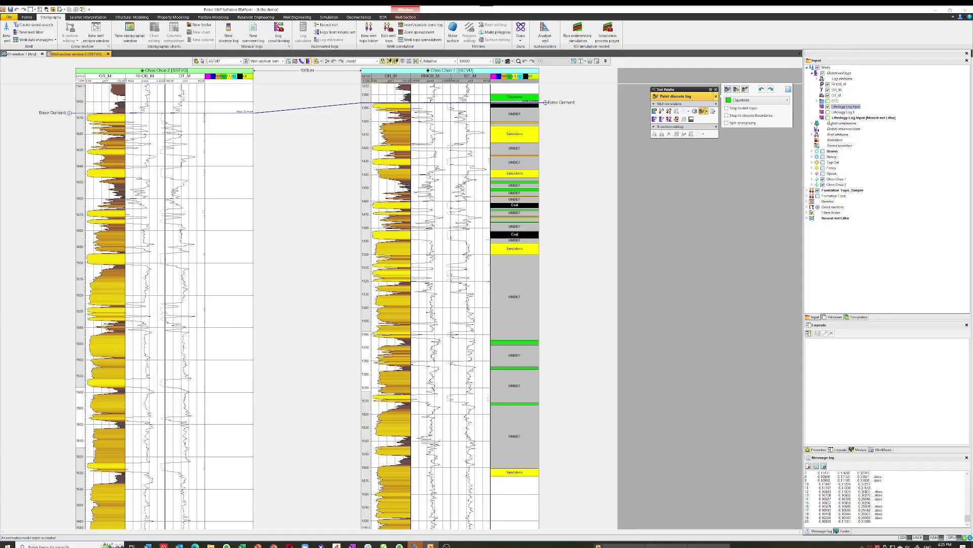
Show and widen the predicted lithology track, then start a new log from the neural net.
left_click(828, 106)
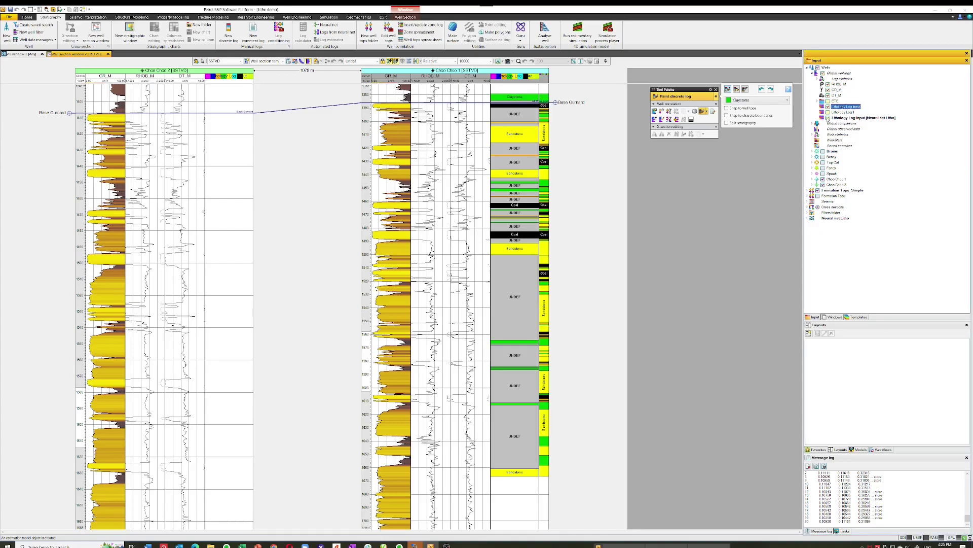
left_click_drag(555, 112, 589, 118)
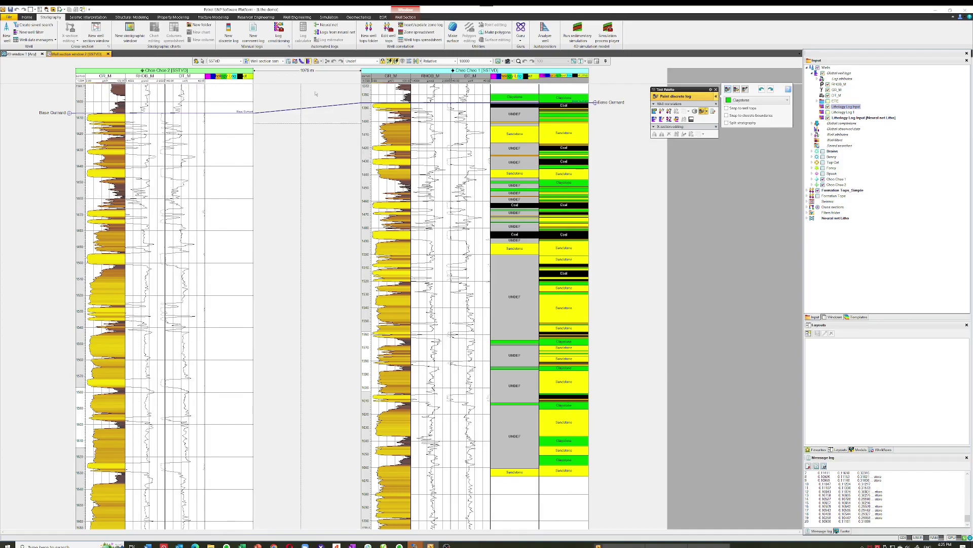
left_click(333, 33)
left_click(669, 178)
left_click(668, 178)
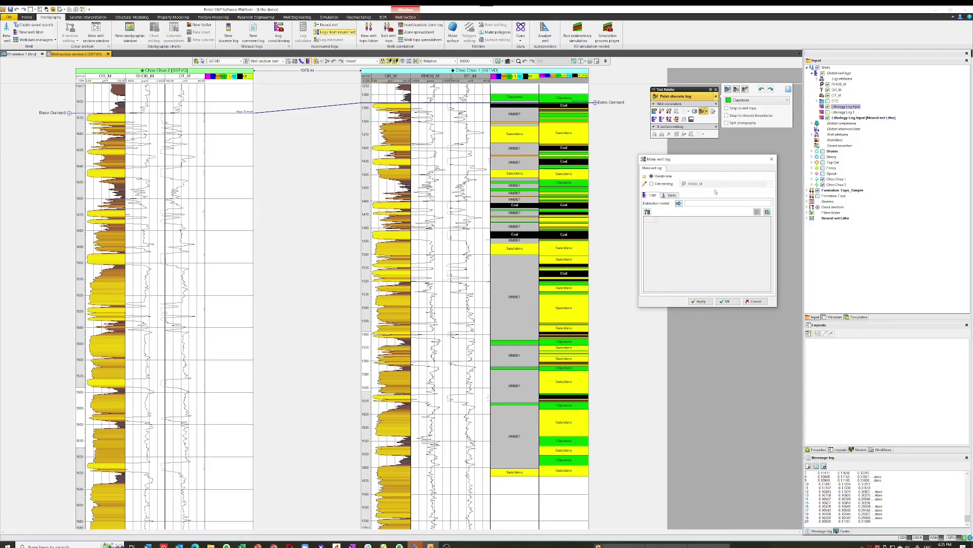
Generate Neural net Litho lithology logs for Choo Choo 1 and Choo Choo 2.
left_click(832, 218)
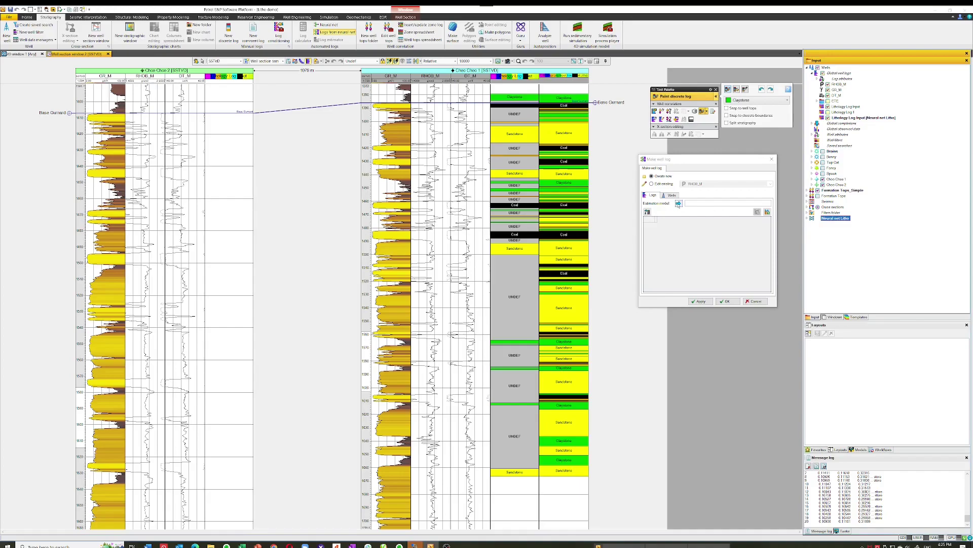
left_click(678, 203)
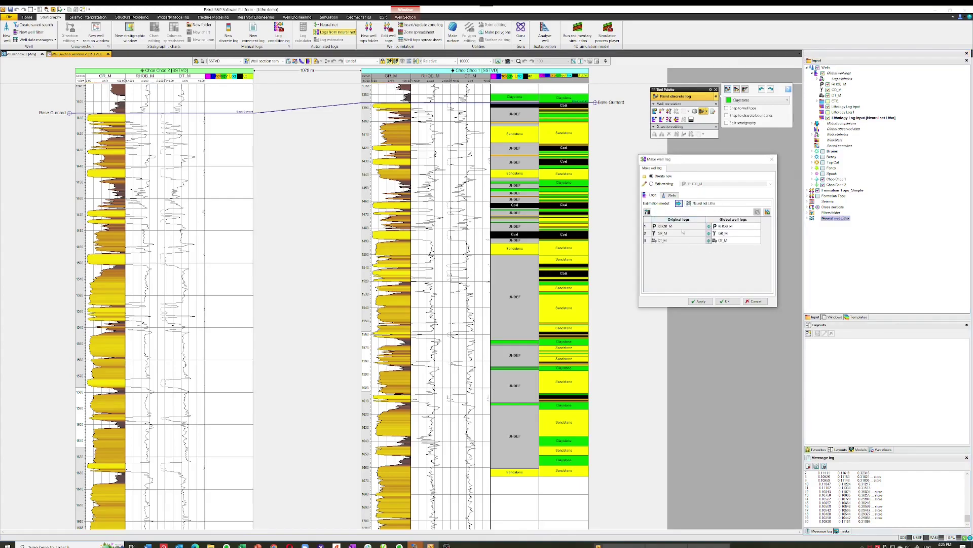
left_click(668, 197)
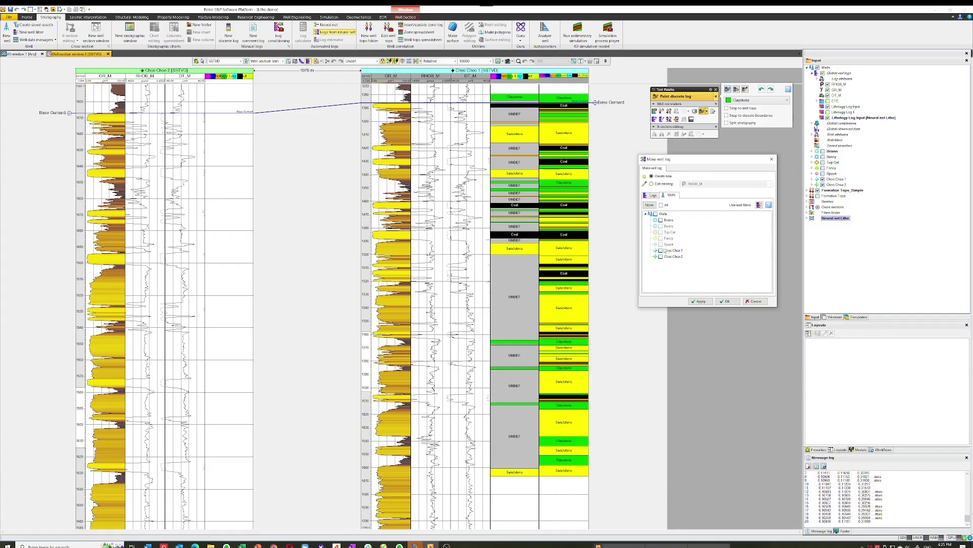
left_click(661, 252)
left_click(660, 257)
left_click(727, 301)
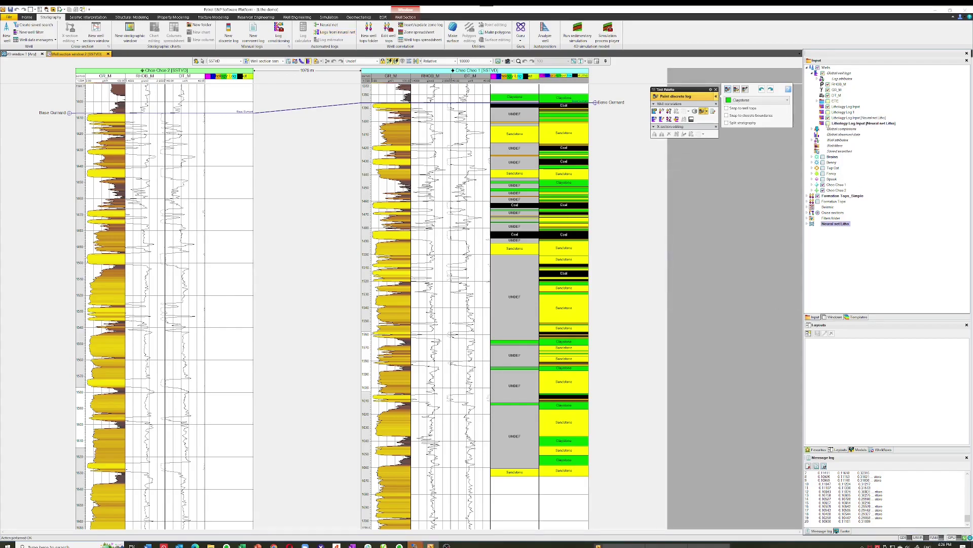
Show the Neural net Litho log on both wells with a wider track, hiding the painted and training lithology logs.
left_click(828, 124)
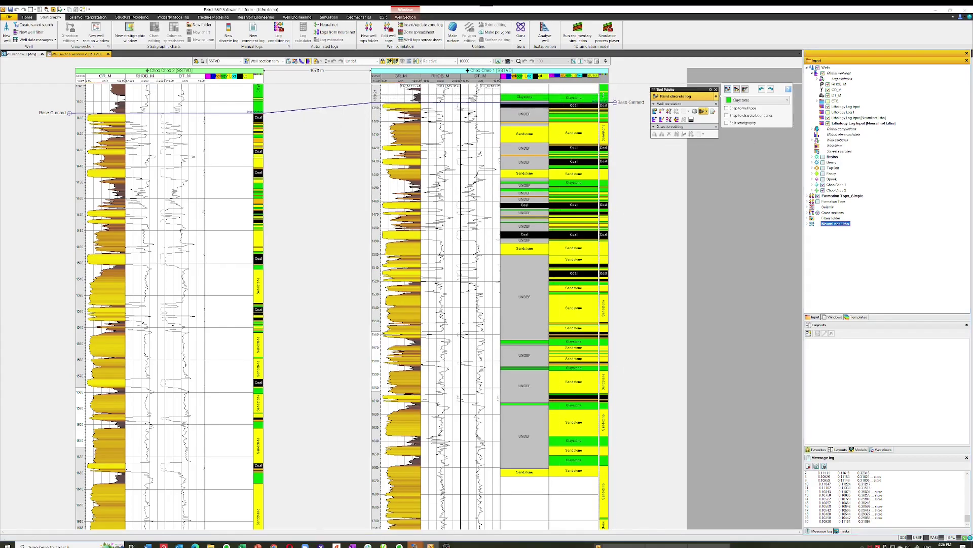
left_click_drag(611, 98, 646, 92)
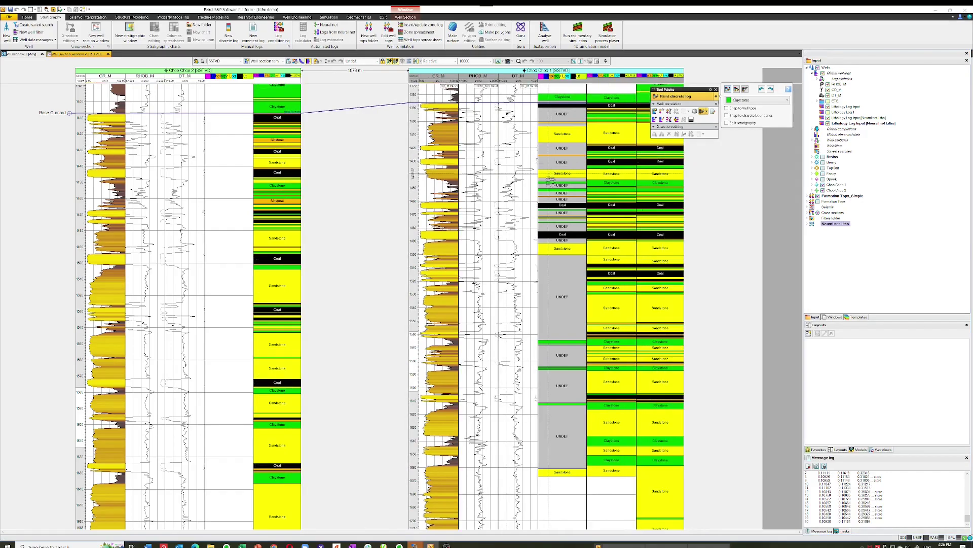
left_click(828, 107)
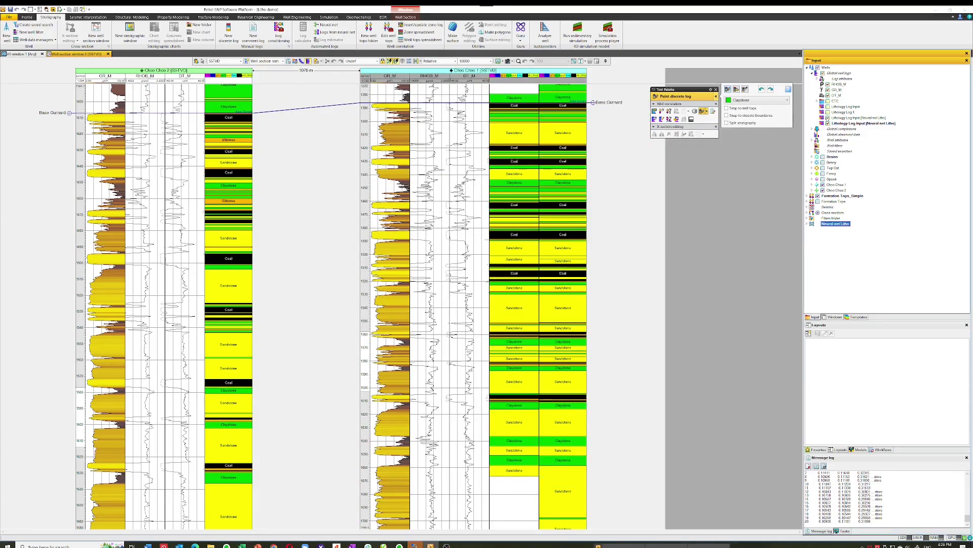
left_click(828, 117)
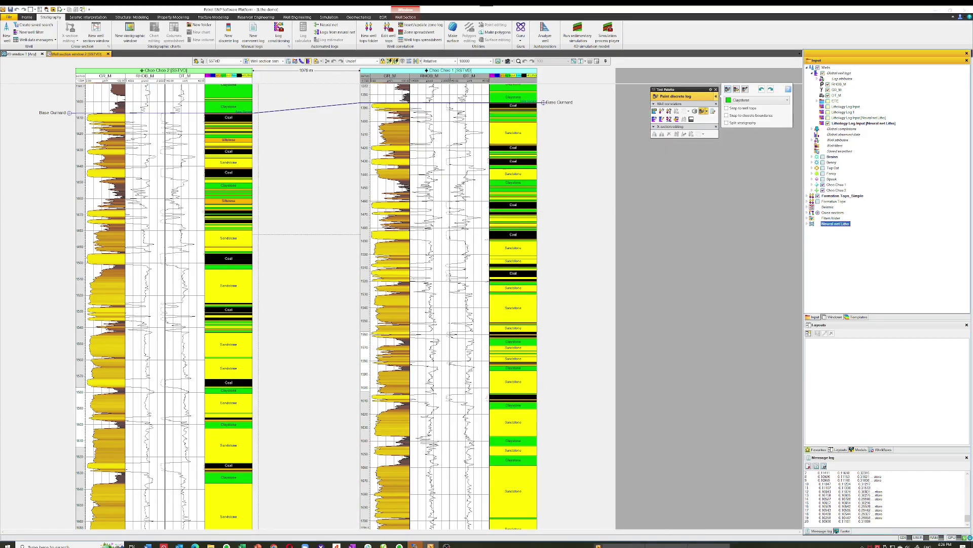
left_click(247, 181)
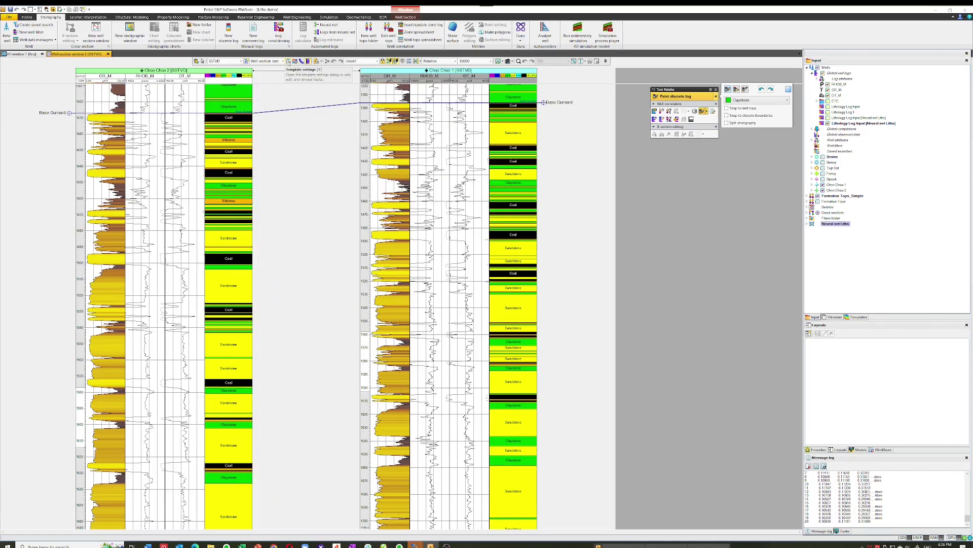
Remove the two redundant Lithology Log tracks from the well section template.
left_click(289, 61)
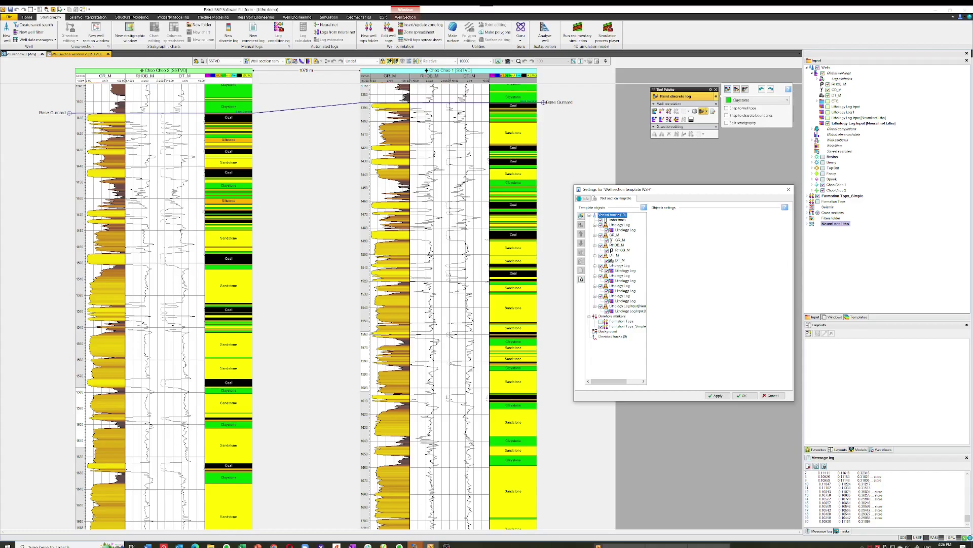
left_click(600, 276)
left_click(601, 286)
left_click(717, 395)
Colour the GR_M curve's colour fill by Lithology Log Input.
left_click(614, 235)
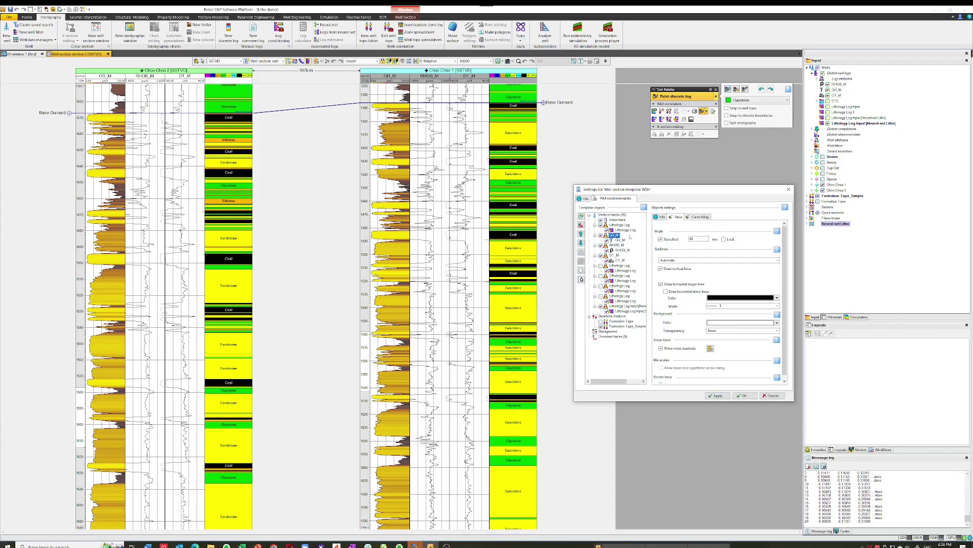
left_click(700, 217)
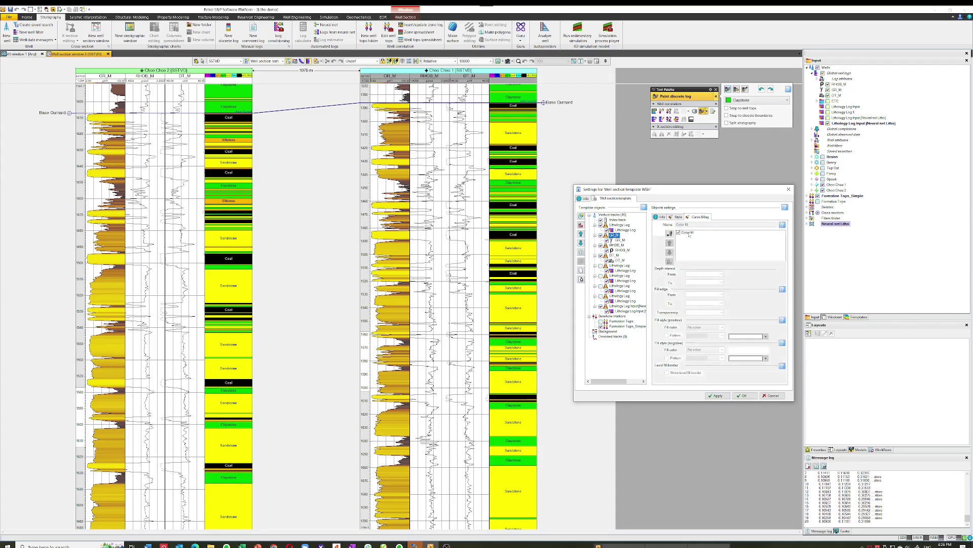
left_click(704, 233)
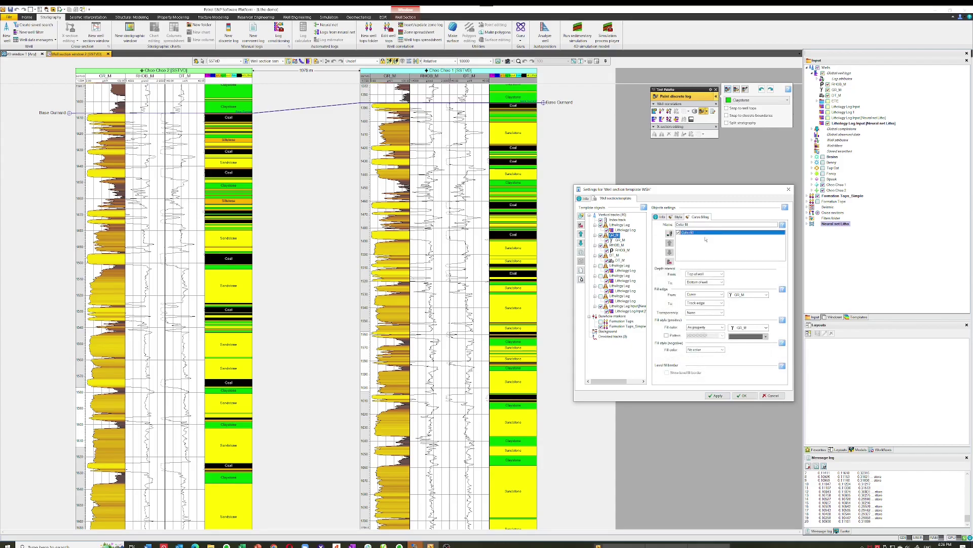
left_click(748, 327)
left_click(766, 328)
left_click_drag(789, 362, 815, 509)
left_click(750, 501)
left_click(744, 396)
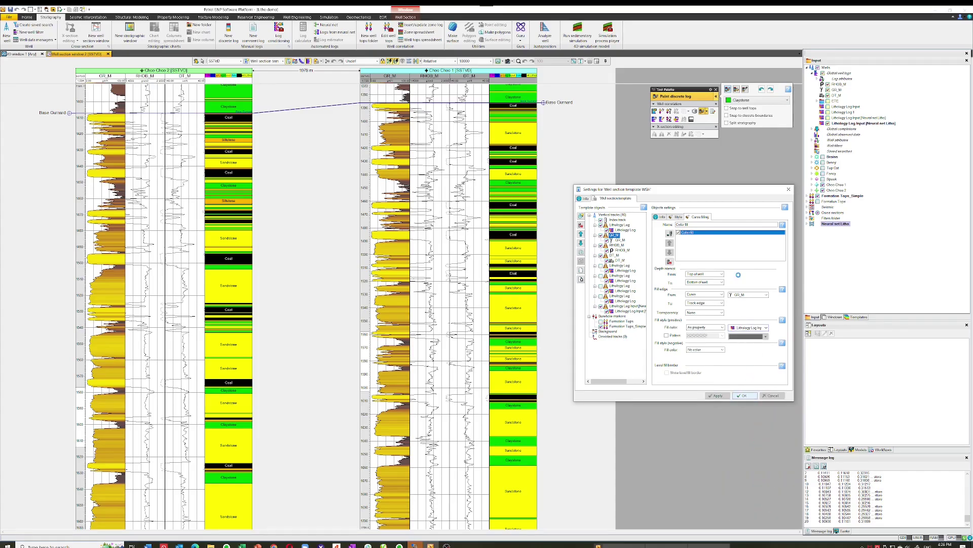